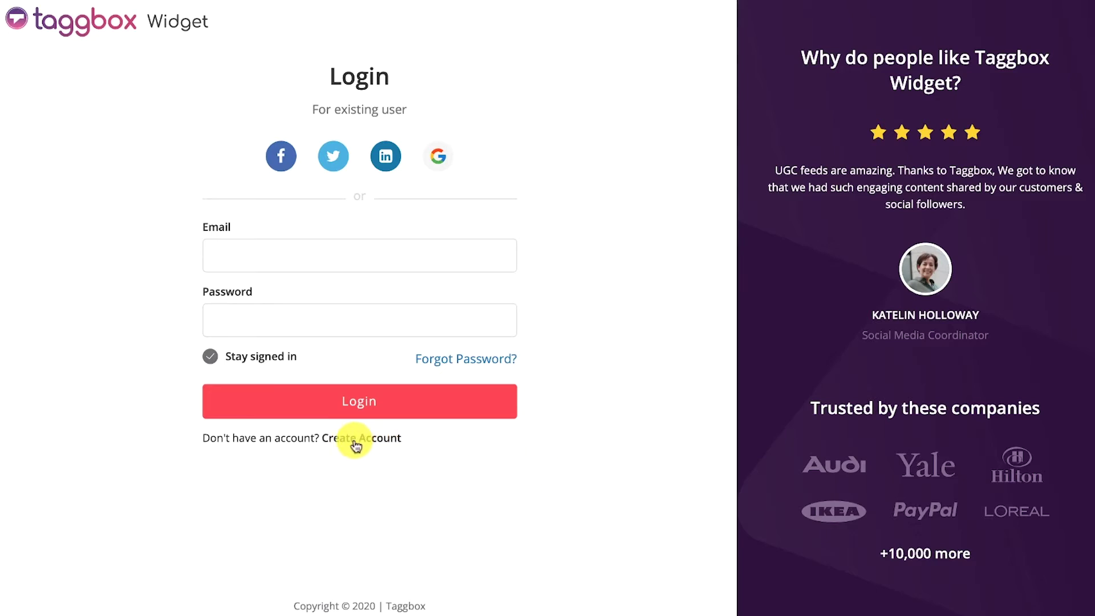
# - Log in with the pasted email and password, then add a Twitter social feed
pyautogui.click(213, 250)
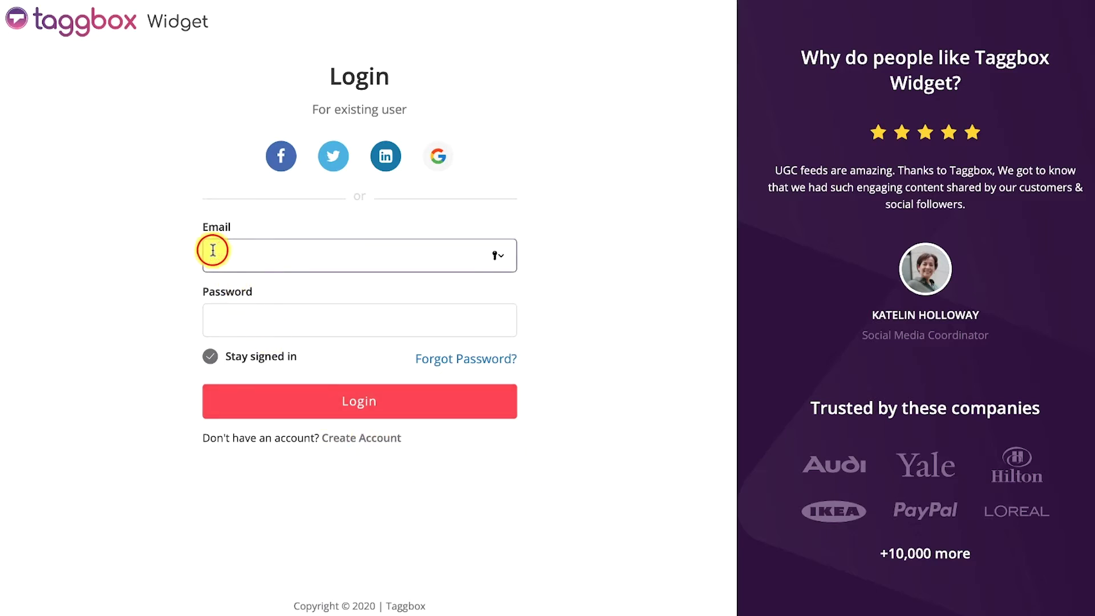
pyautogui.hotkey('ctrl', 'v')
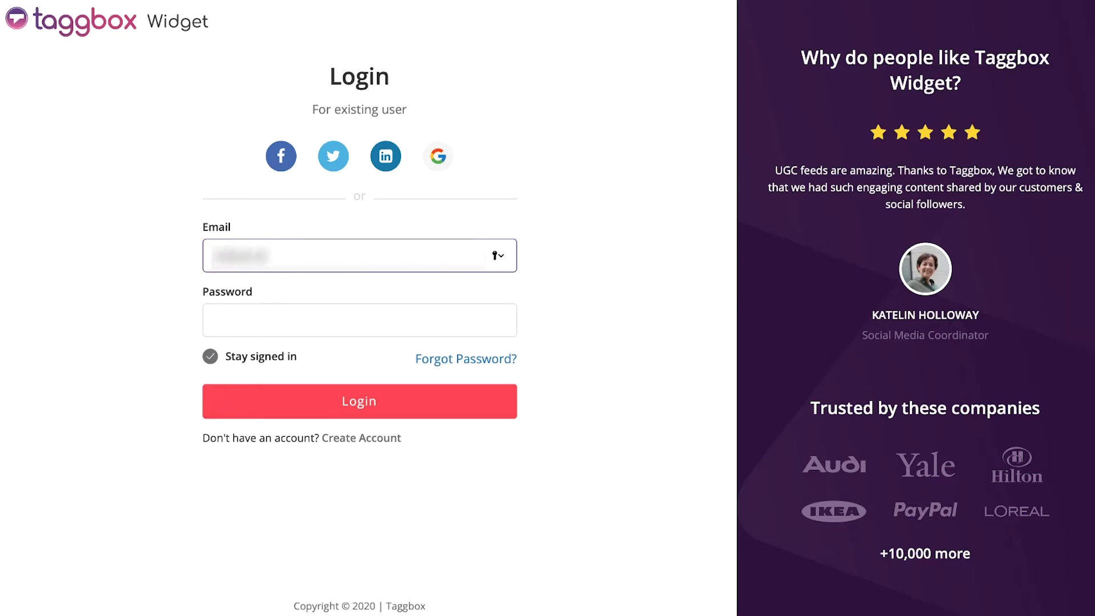
pyautogui.press('Tab')
pyautogui.hotkey('ctrl', 'v')
pyautogui.click(362, 403)
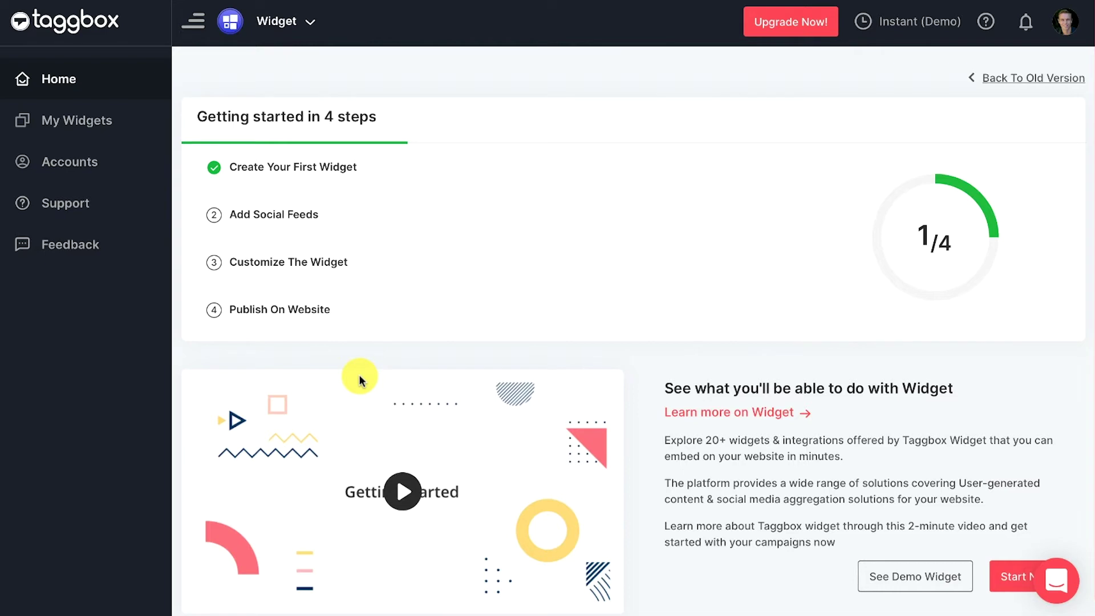
pyautogui.click(257, 216)
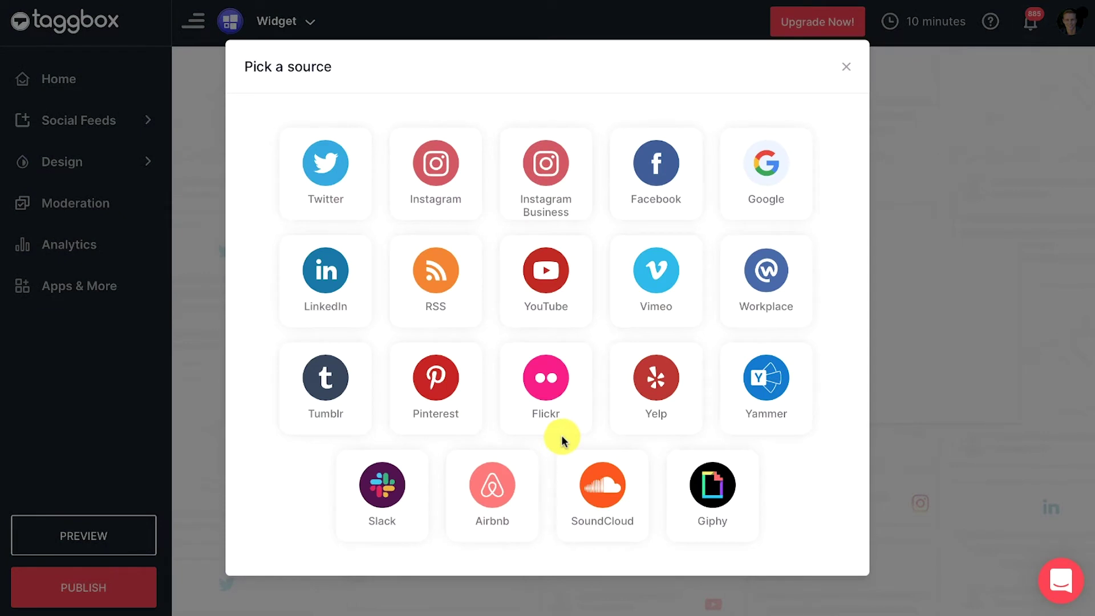
pyautogui.click(332, 183)
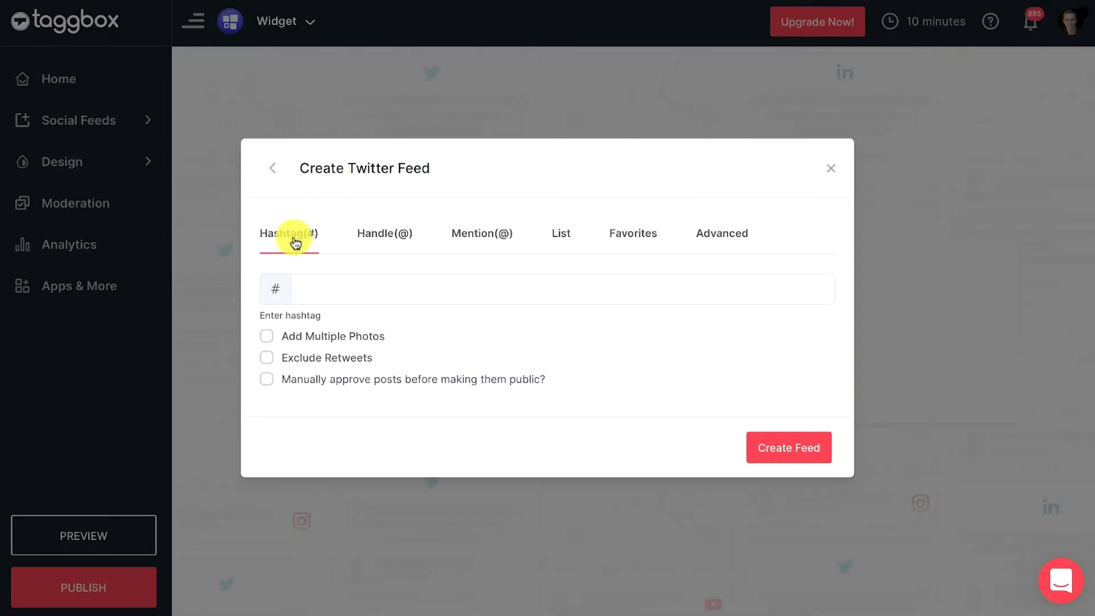
# - Browse the Handle, Mention, List, Favorites and Advanced Twitter feed types
pyautogui.click(293, 238)
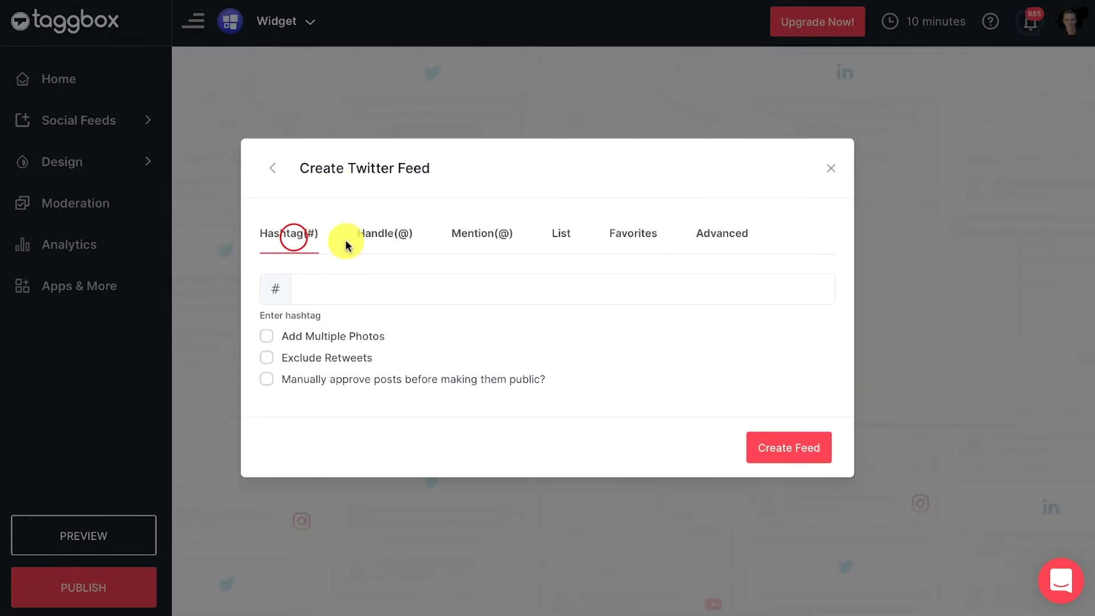
pyautogui.click(380, 237)
pyautogui.click(475, 237)
pyautogui.click(567, 236)
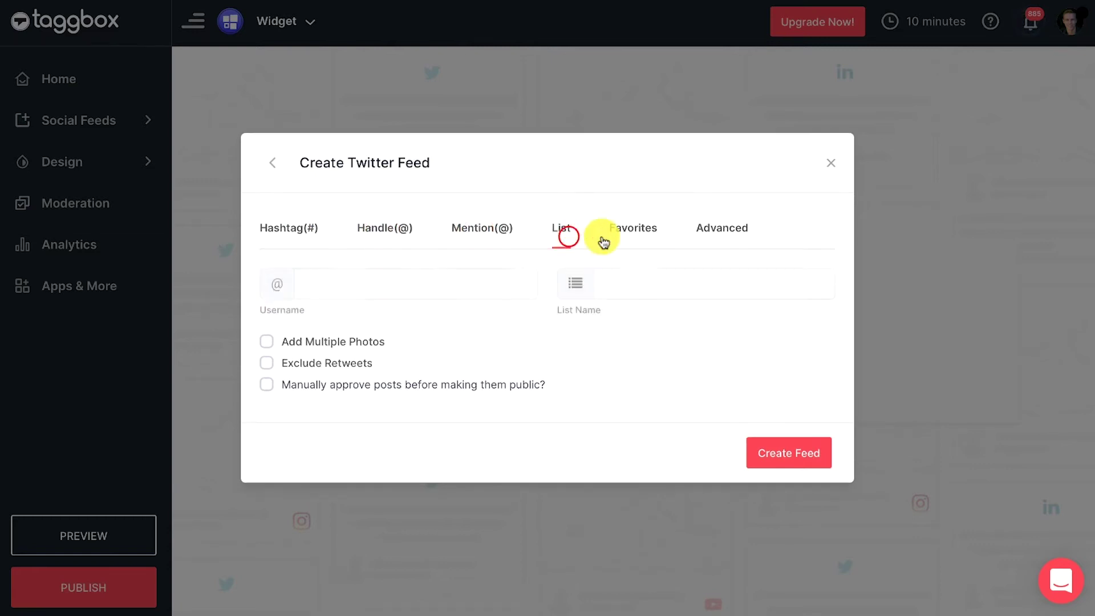
pyautogui.click(637, 237)
pyautogui.click(727, 236)
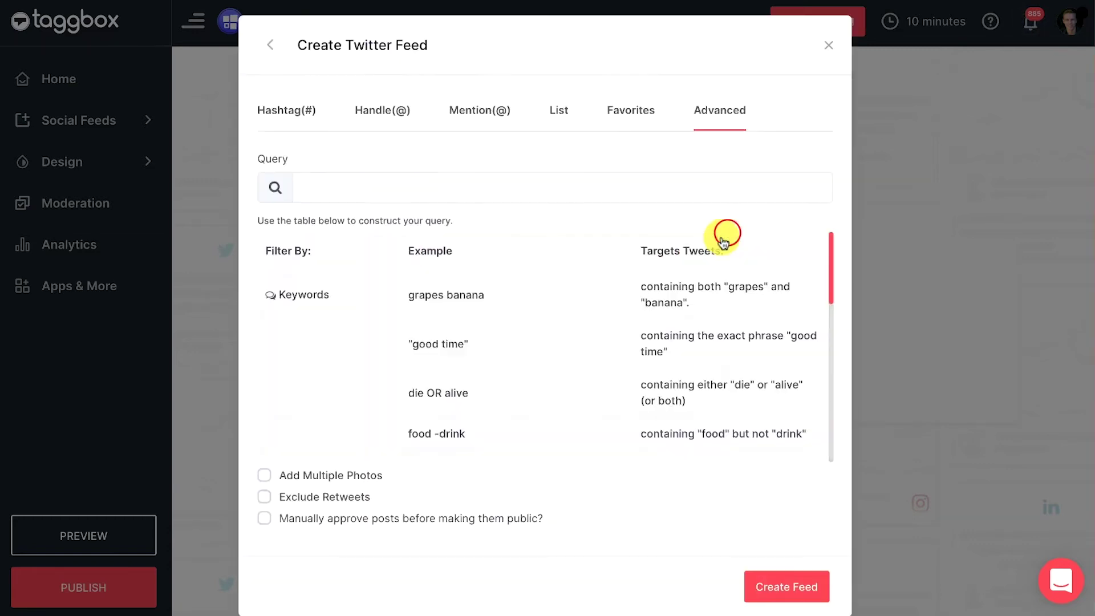
# - Create a Hashtag(#) feed for gopro and begin connecting a Twitter account
pyautogui.click(282, 117)
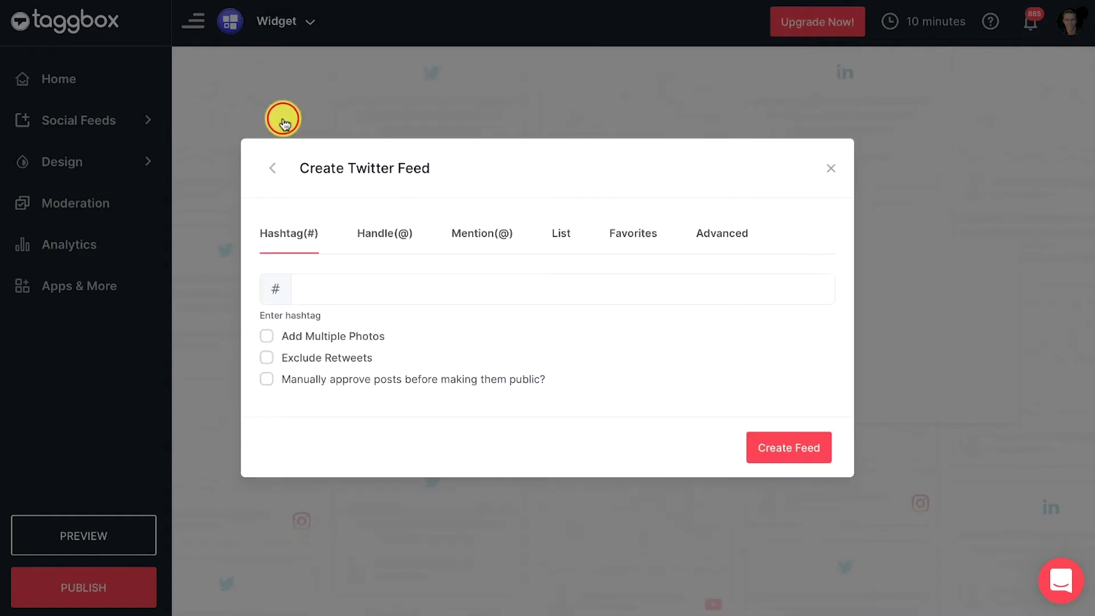
pyautogui.click(317, 291)
pyautogui.write('gopro')
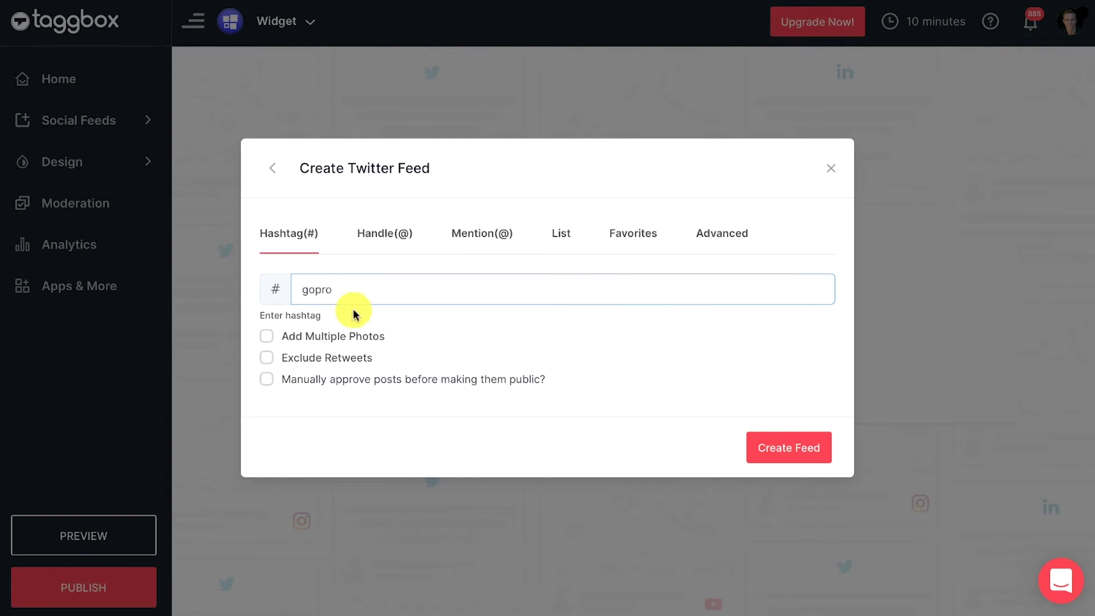
pyautogui.click(789, 447)
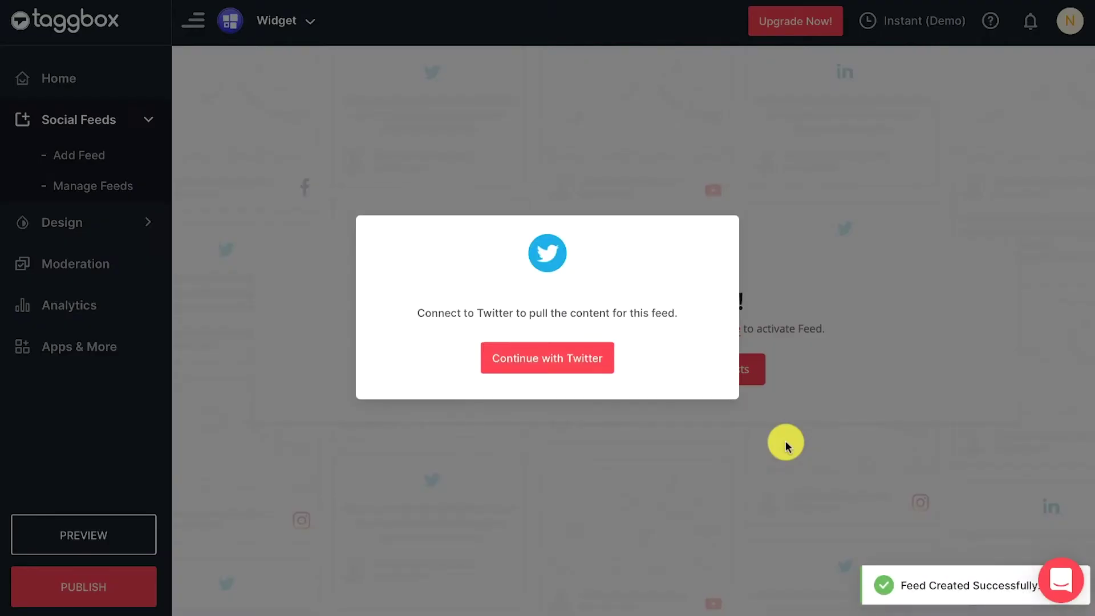
pyautogui.click(544, 358)
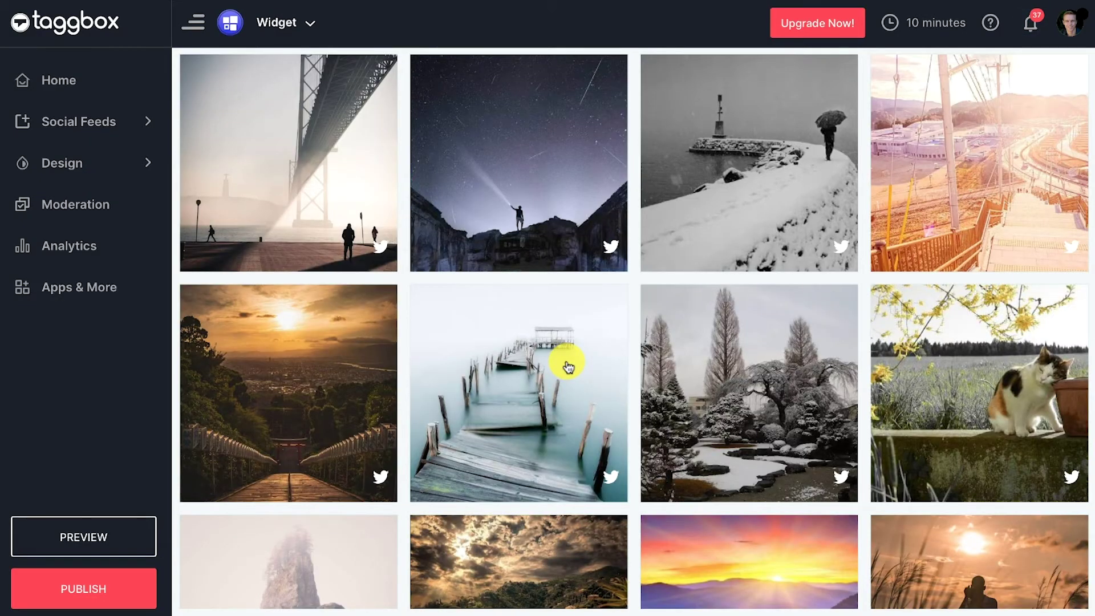
pyautogui.scroll(-1, 568, 367)
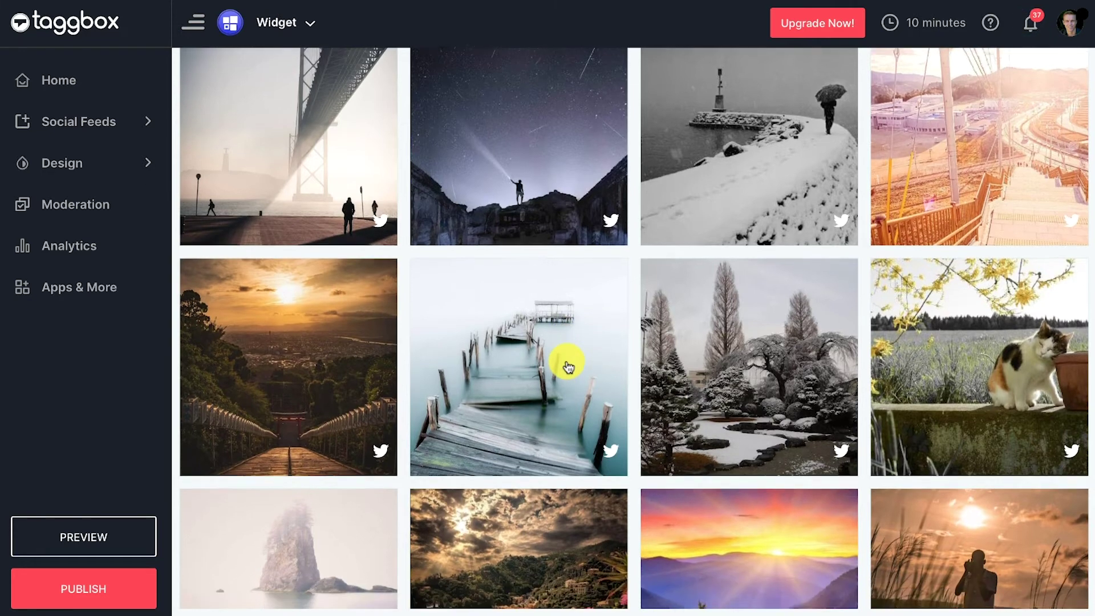
pyautogui.scroll(-5, 568, 367)
pyautogui.scroll(-2, 567, 367)
pyautogui.scroll(-2, 568, 367)
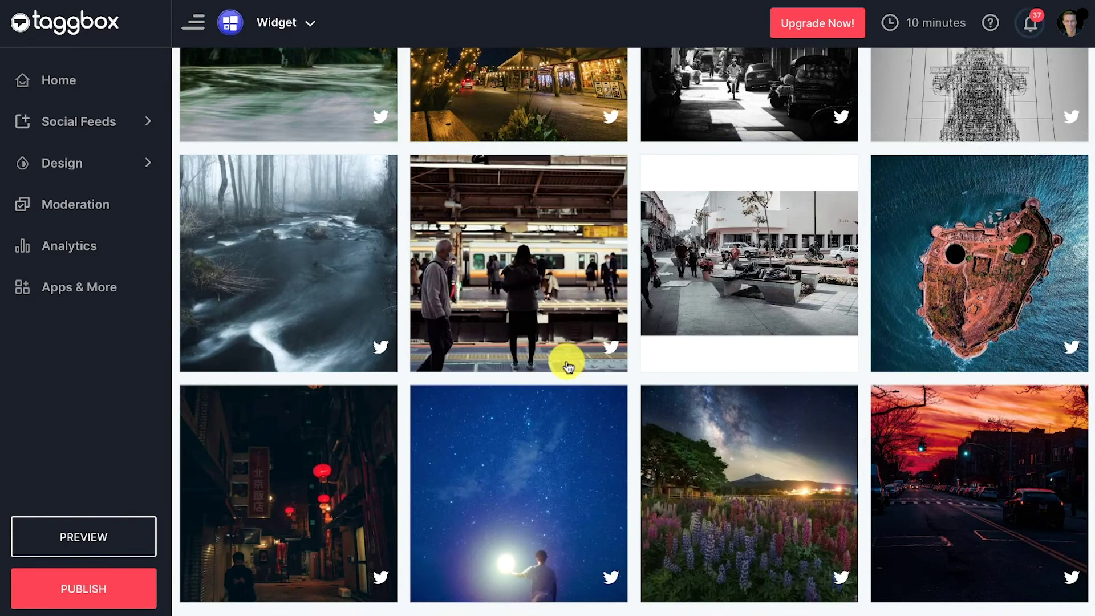
pyautogui.scroll(3, 568, 368)
pyautogui.scroll(1, 568, 367)
pyautogui.scroll(5, 567, 367)
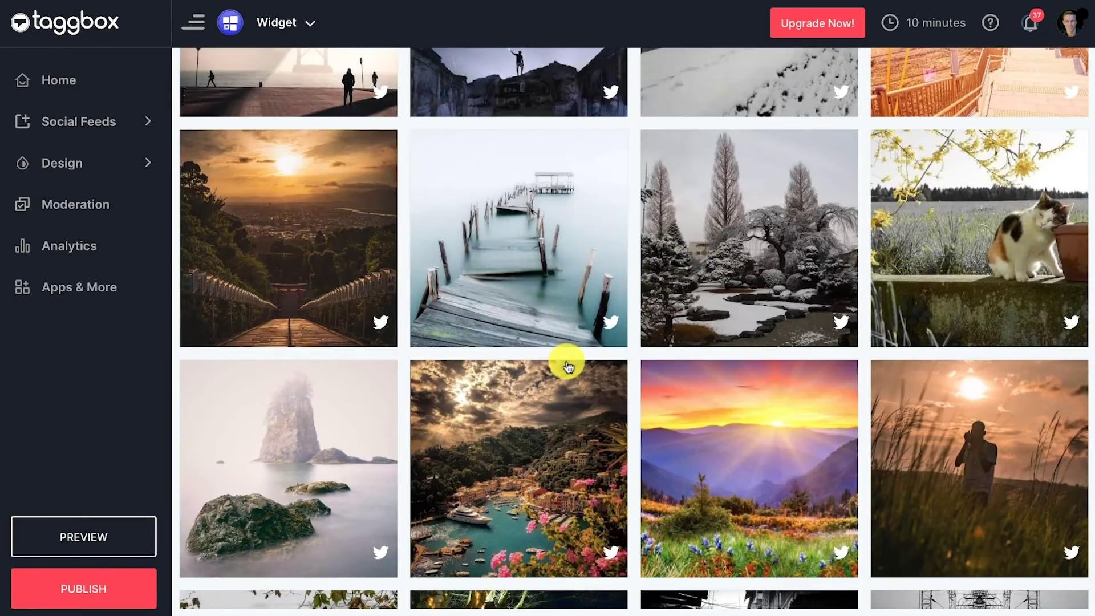
pyautogui.scroll(2, 567, 368)
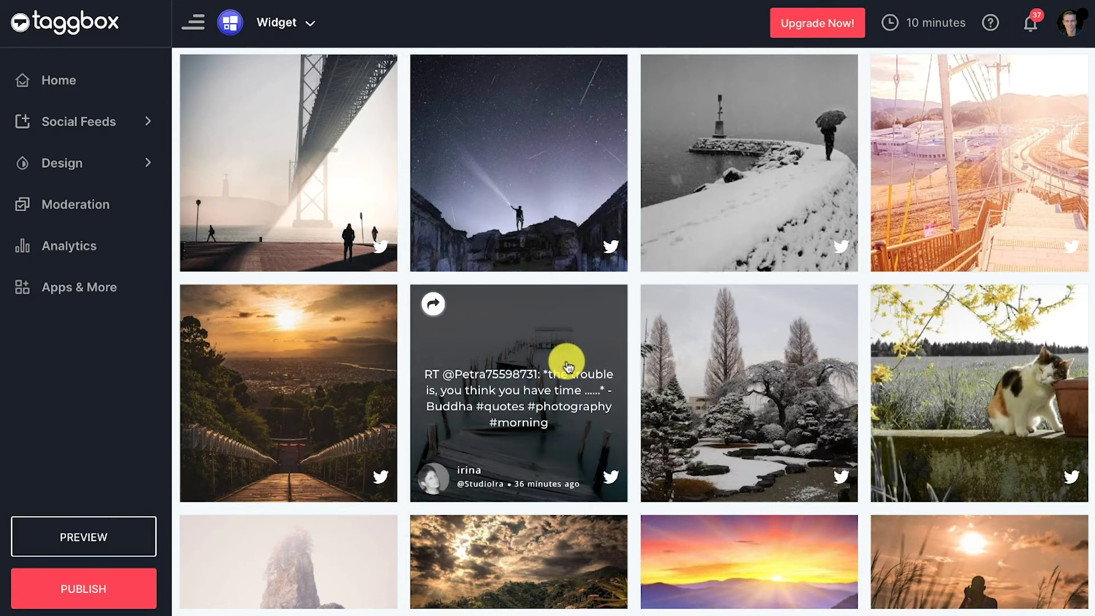
# - Start publishing the widget showing the Twitter photo grid
pyautogui.click(83, 597)
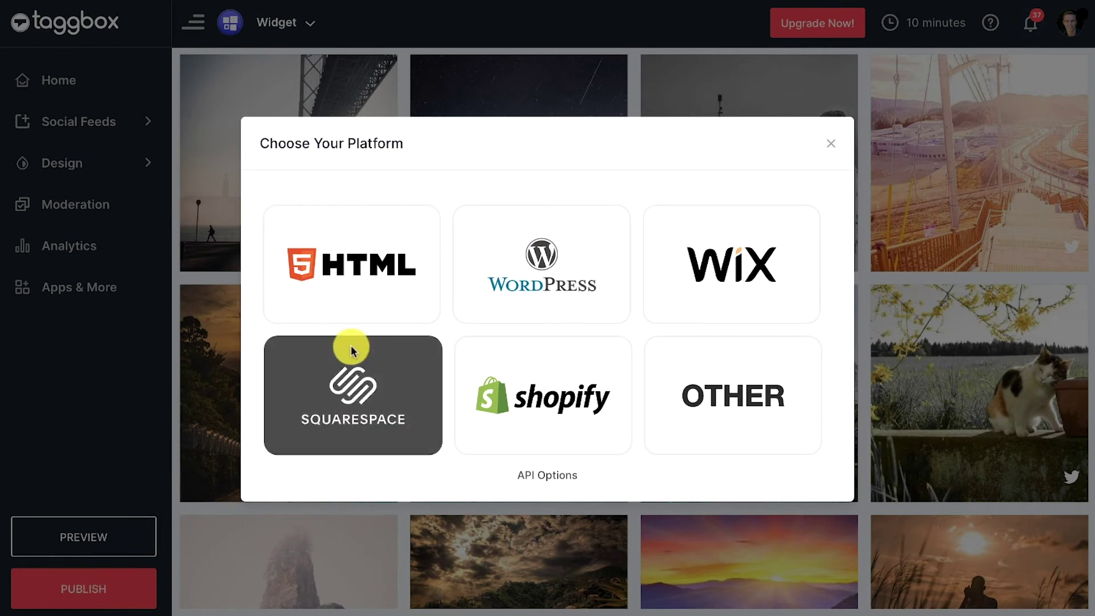
# - Choose HTML as the embed platform and go to the Width setting
pyautogui.click(362, 286)
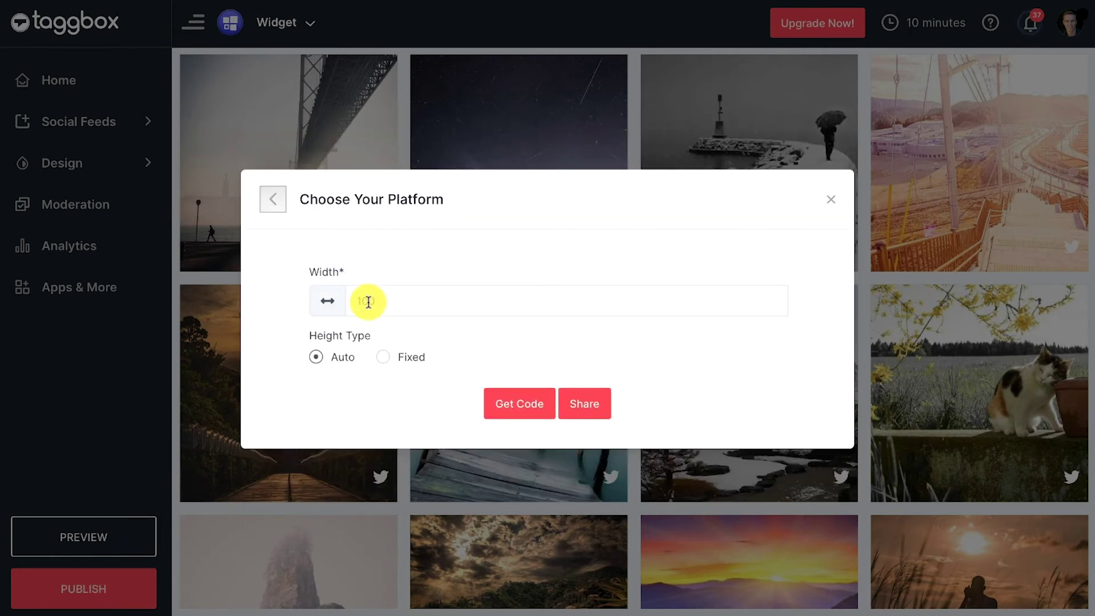
pyautogui.click(366, 300)
pyautogui.write('100')
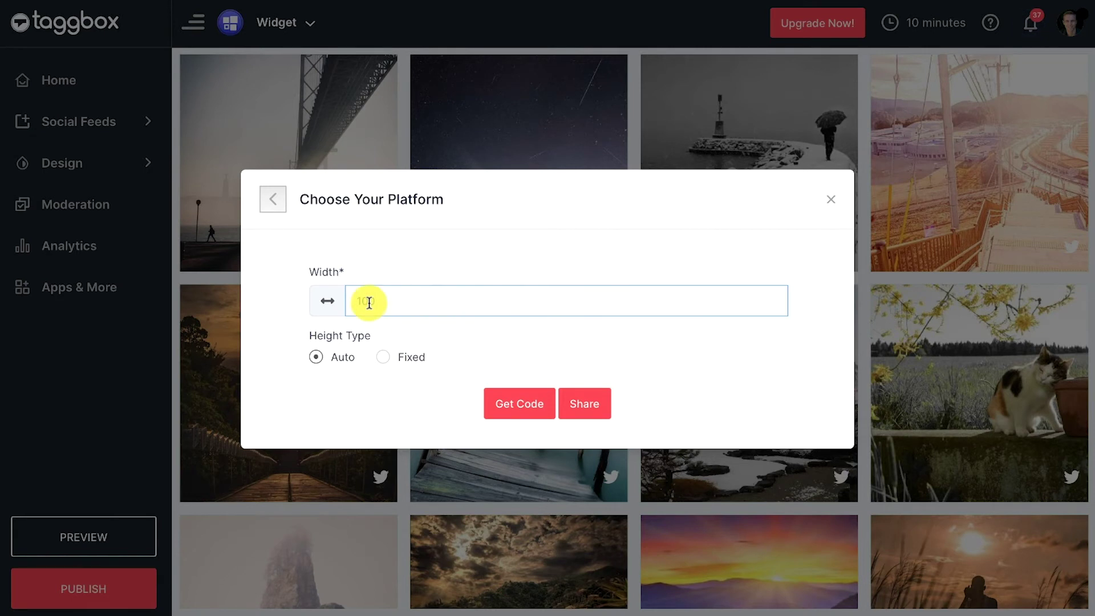
# - Generate the HTML embed code at width 100 and copy it to the clipboard
pyautogui.click(519, 404)
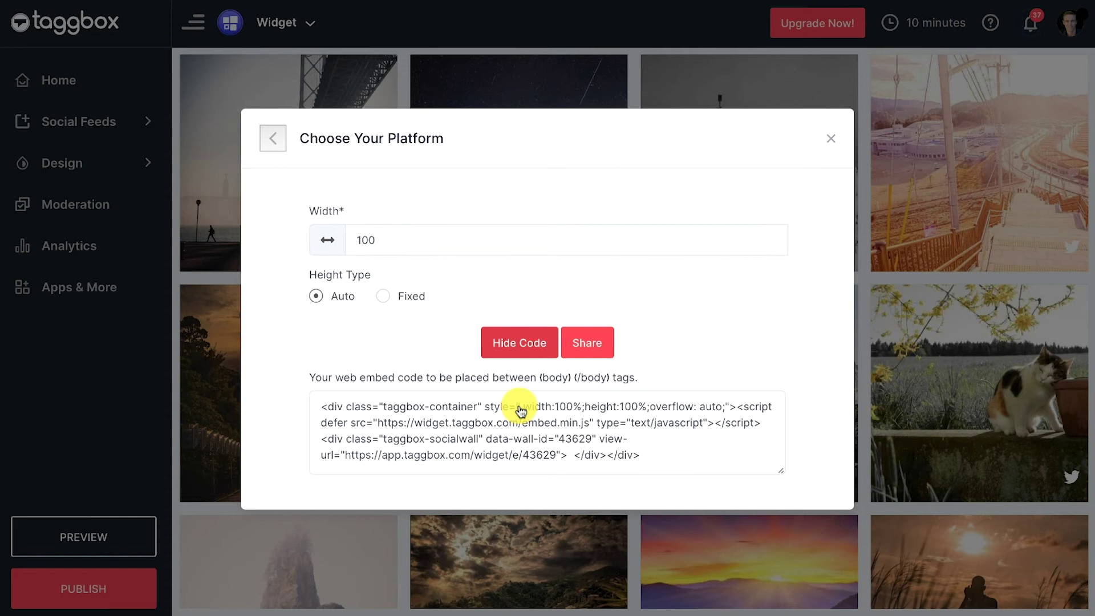
pyautogui.click(519, 411)
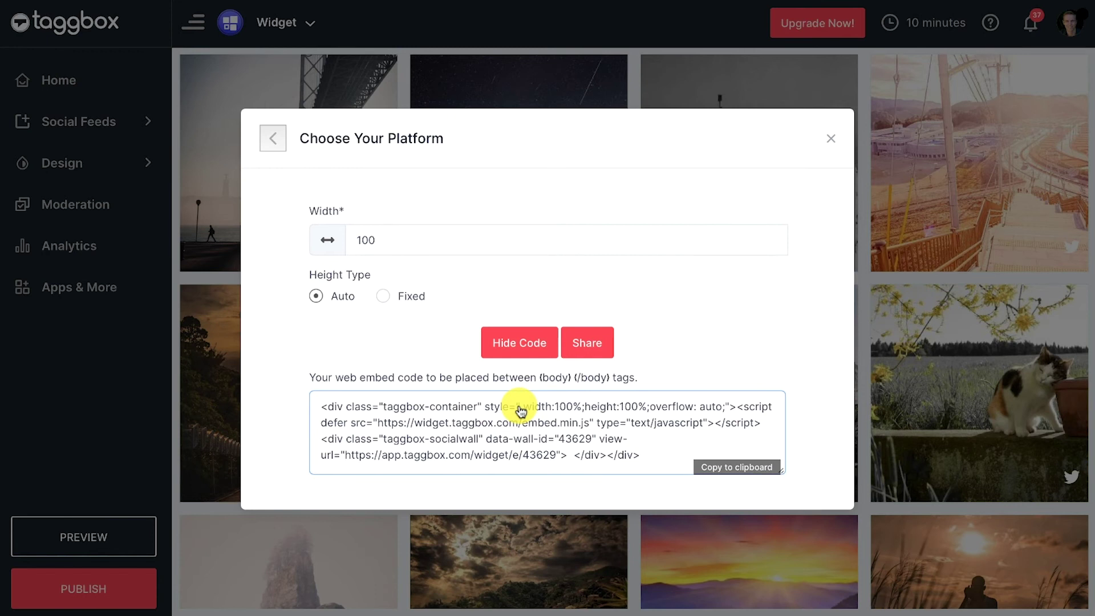
# - Share the embed code by email with My Email as the recipient
pyautogui.click(587, 342)
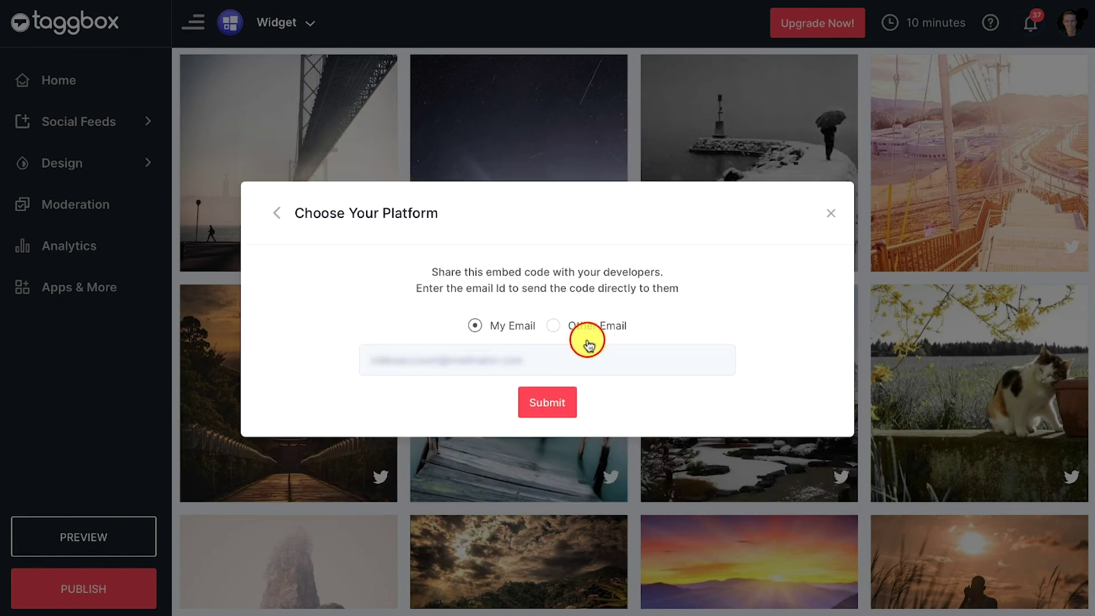
pyautogui.click(549, 406)
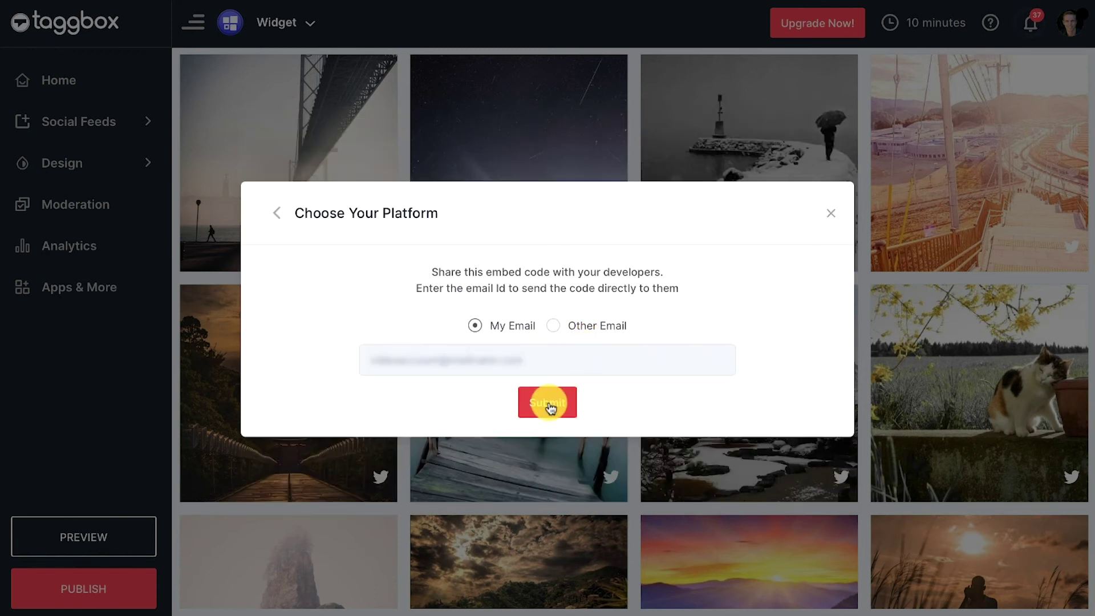